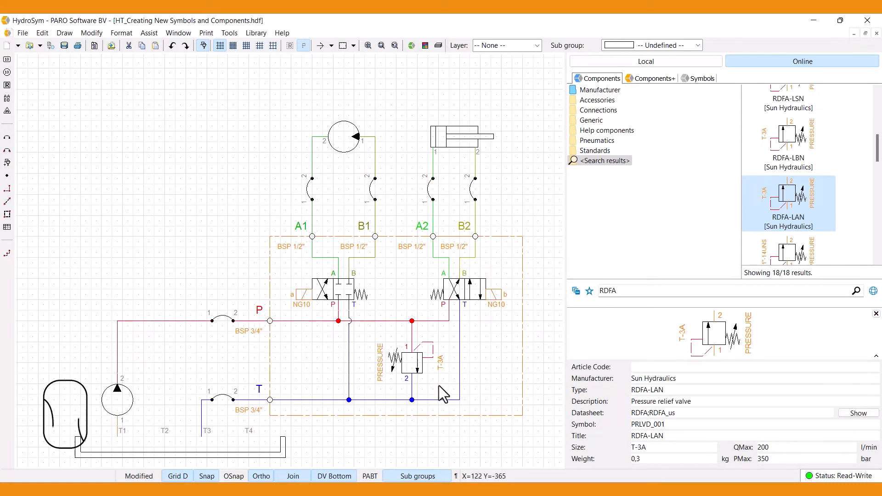
Edit the symbol of the pressure relief valve between P and T, adding a vertical spring beneath the valve box beside port 2.
{"action": "left_click", "coordinate": [419, 357]}
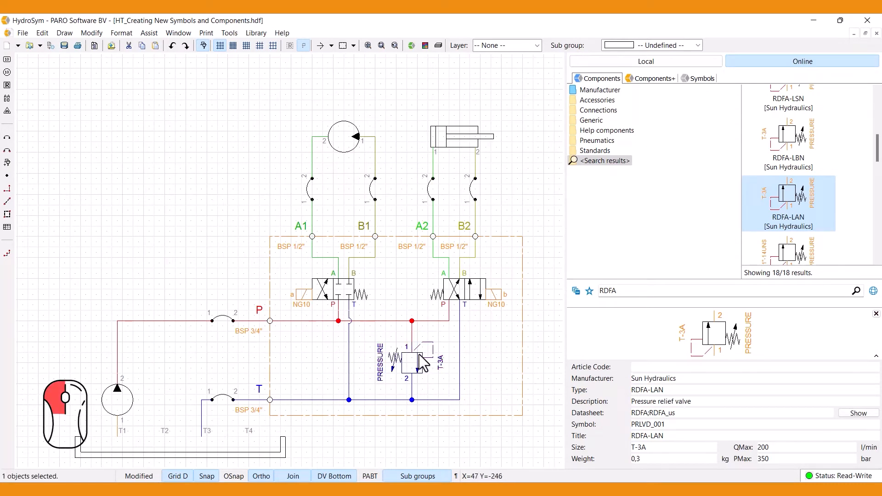
{"action": "right_click", "coordinate": [420, 357]}
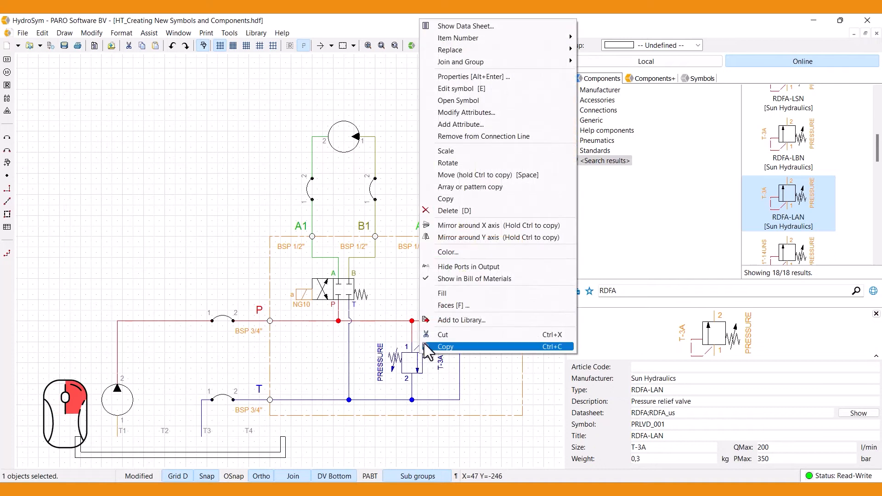
{"action": "left_click", "coordinate": [500, 89]}
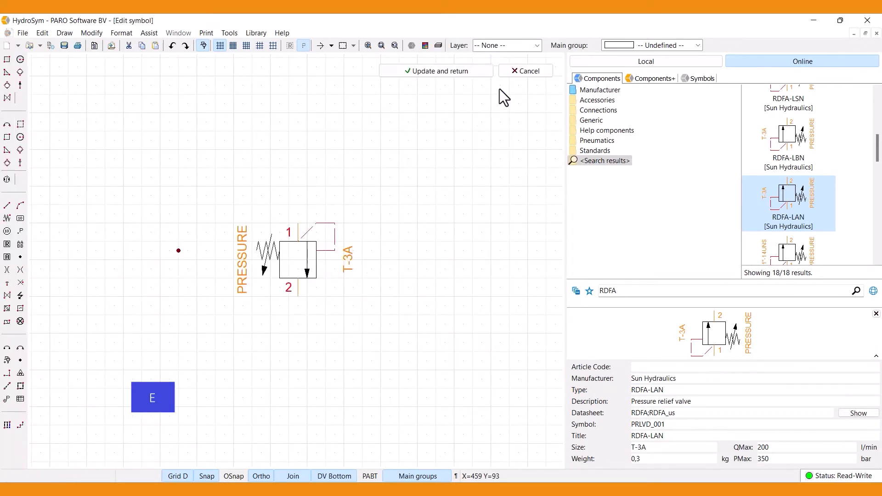
{"action": "left_click", "coordinate": [8, 218]}
{"action": "left_click", "coordinate": [307, 278]}
{"action": "left_click", "coordinate": [316, 315]}
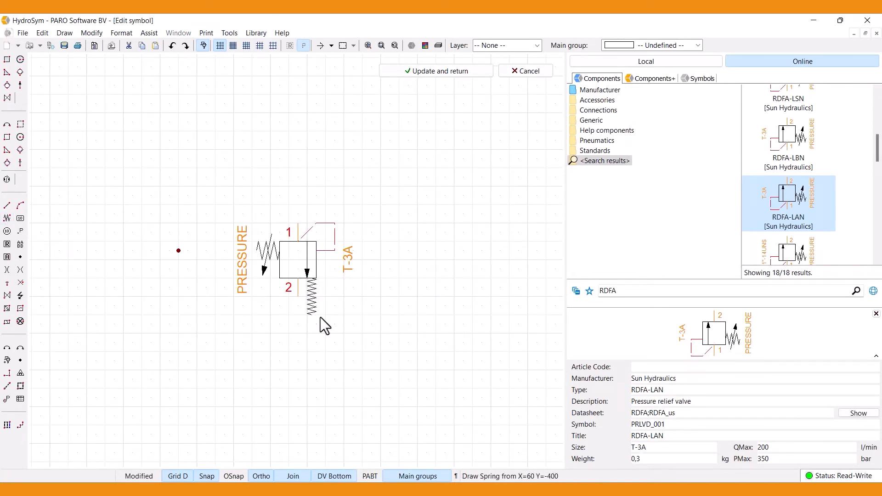
{"action": "left_click", "coordinate": [437, 73]}
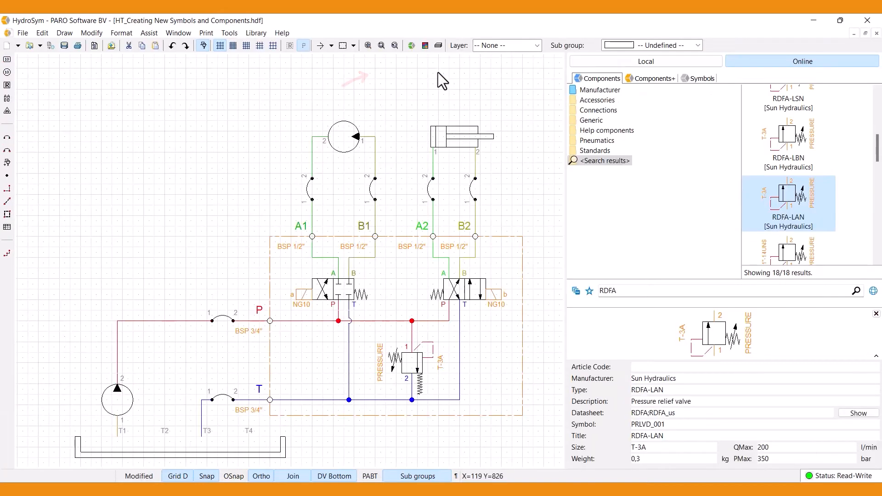
Set the modified relief valve's manufacturer to Example and its type to RDFA-LAN-extra spring.
{"action": "left_click", "coordinate": [422, 362]}
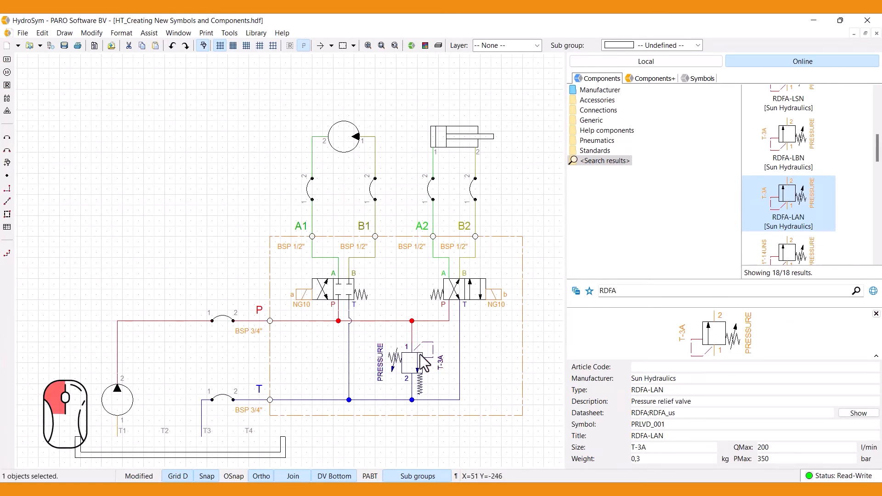
{"action": "right_click", "coordinate": [424, 362]}
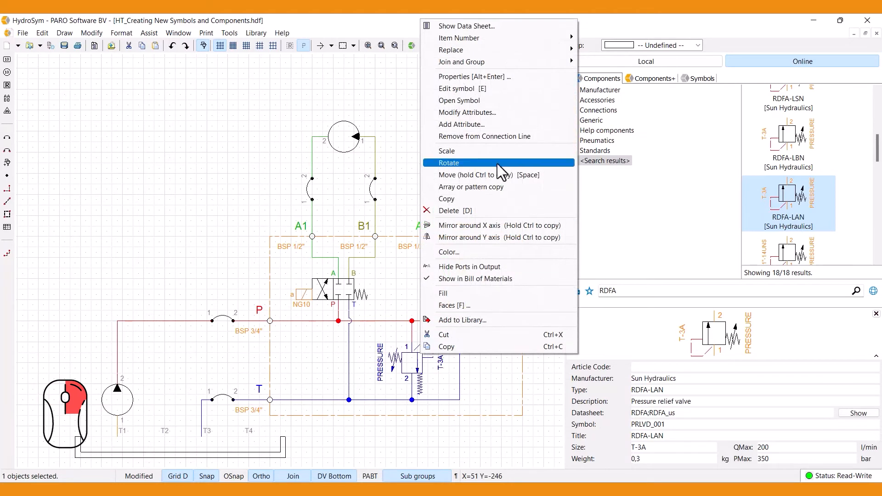
{"action": "left_click", "coordinate": [520, 76]}
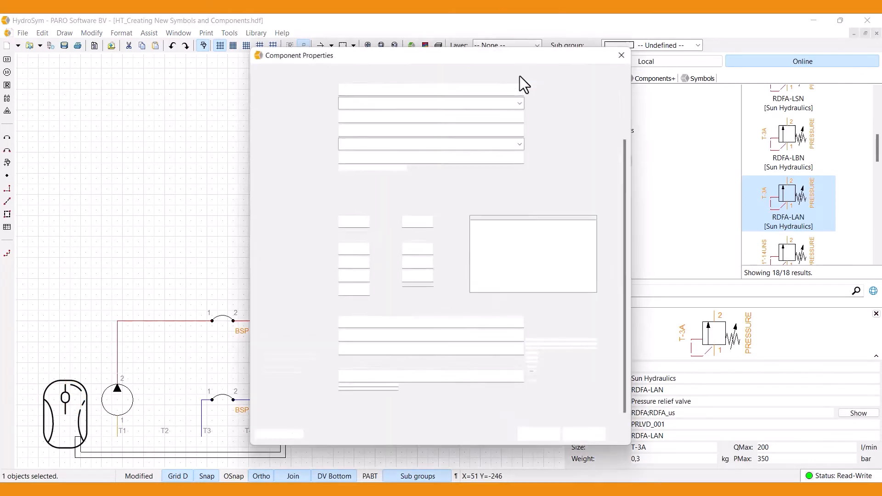
{"action": "double_click", "coordinate": [370, 166]}
{"action": "type", "text": "Example"}
{"action": "left_click", "coordinate": [377, 180]}
{"action": "type", "text": "-extra spring"}
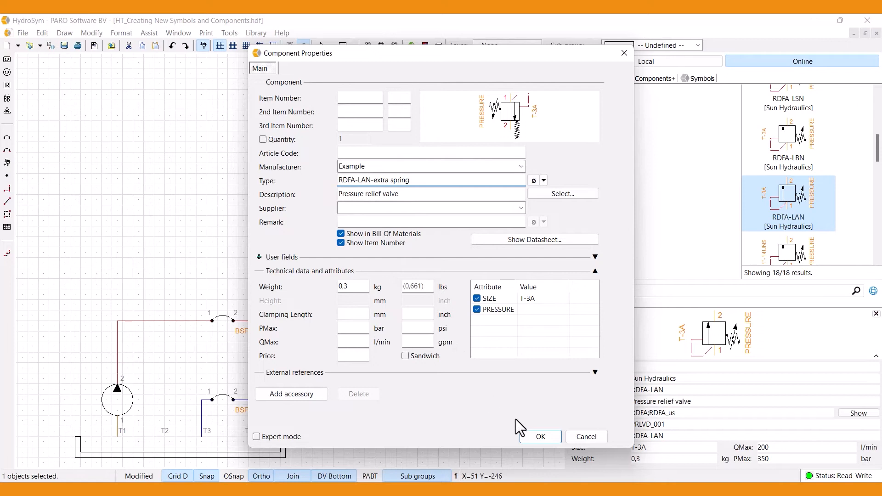
{"action": "left_click", "coordinate": [548, 436]}
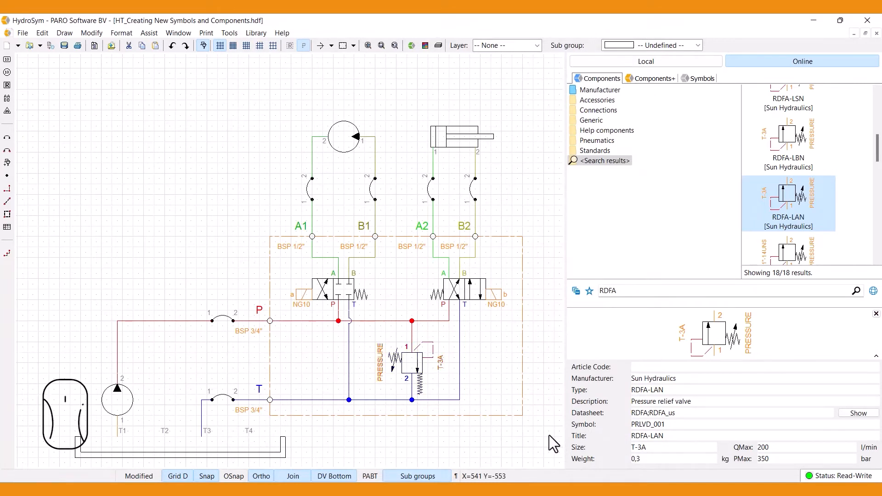
Start adding the modified relief valve to the library as both a Hydrosym symbol file and a component file.
{"action": "left_click", "coordinate": [421, 376]}
{"action": "right_click", "coordinate": [421, 376]}
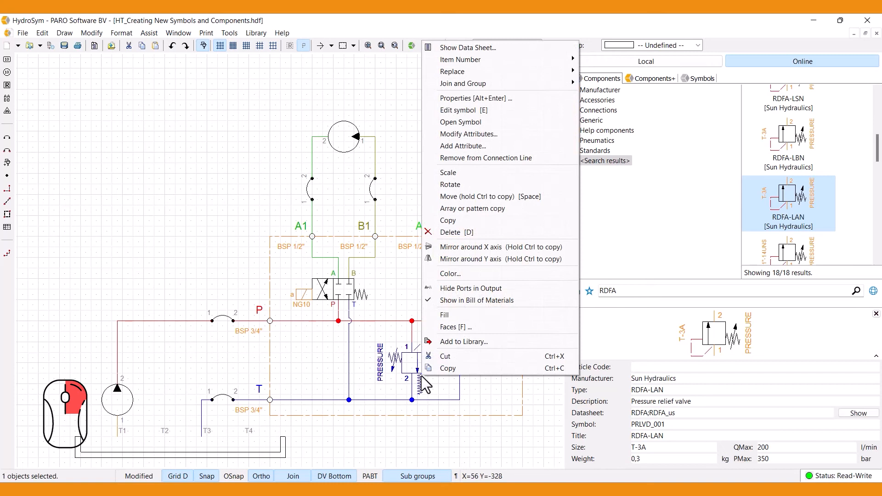
{"action": "left_click", "coordinate": [515, 343]}
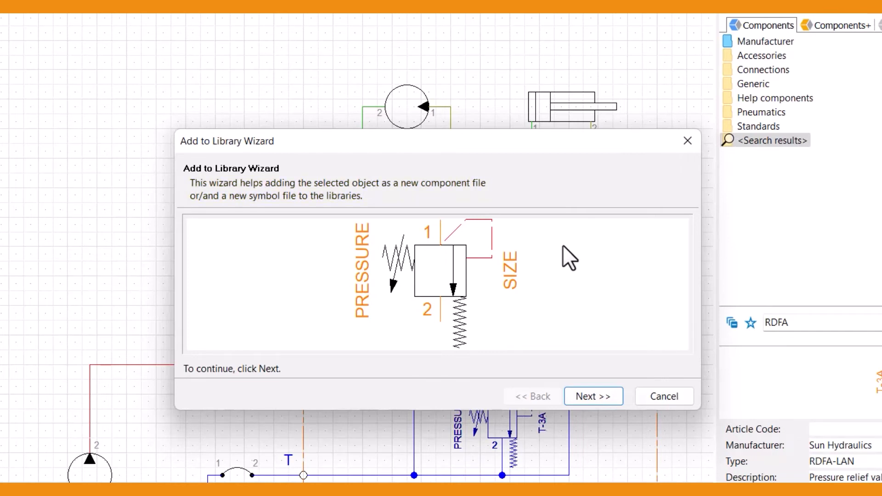
{"action": "left_click", "coordinate": [613, 395]}
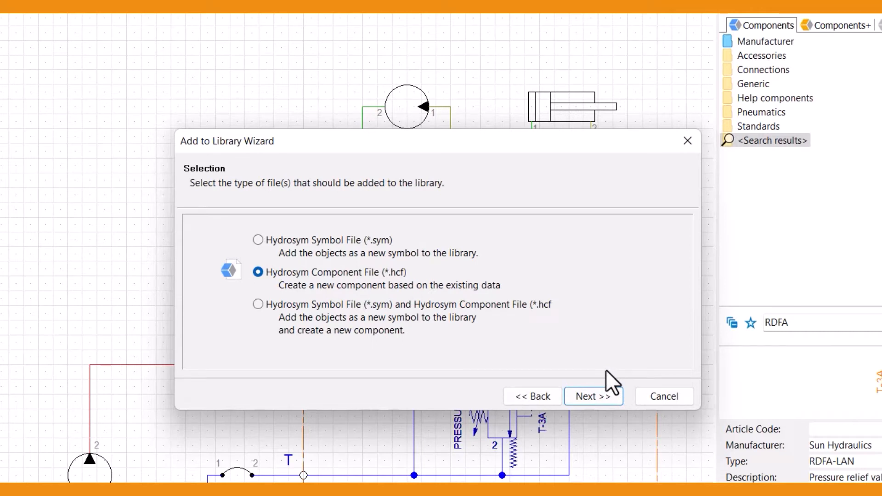
{"action": "left_click", "coordinate": [259, 240]}
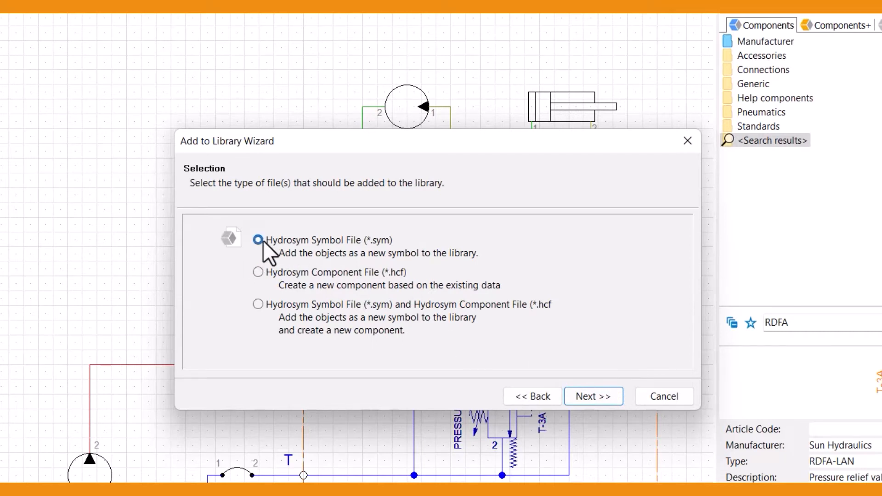
{"action": "left_click", "coordinate": [258, 270]}
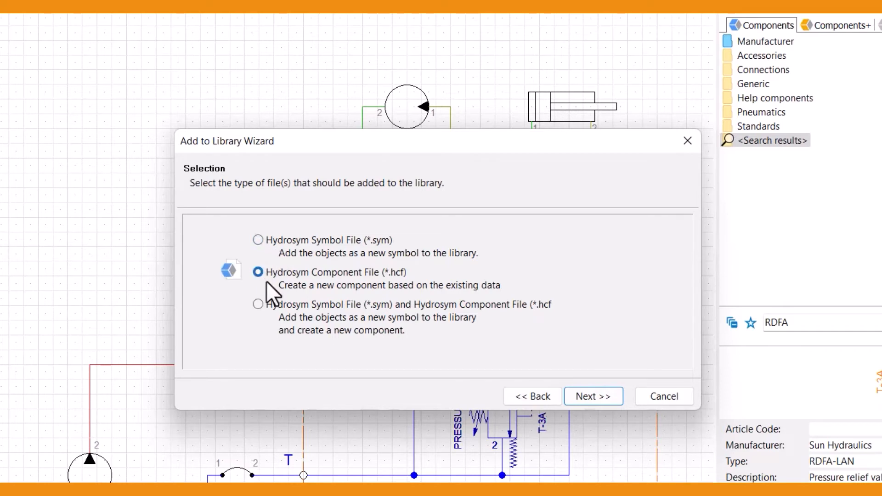
{"action": "left_click", "coordinate": [258, 303]}
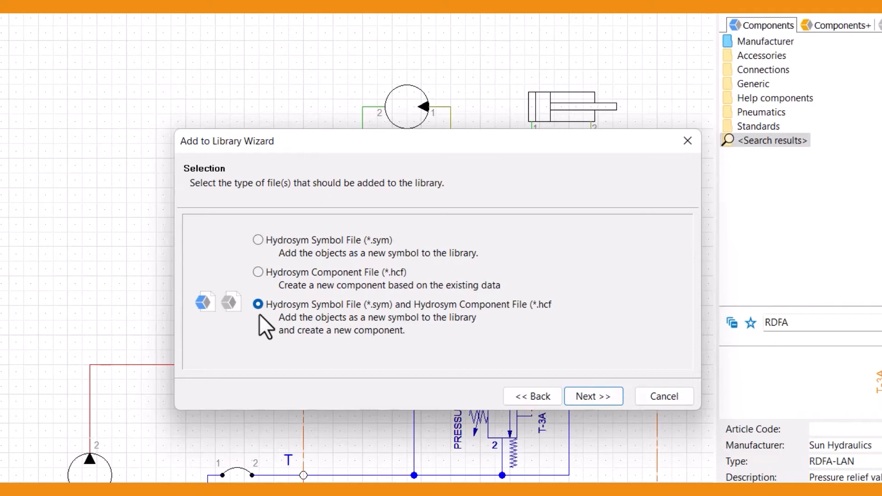
{"action": "left_click", "coordinate": [601, 396]}
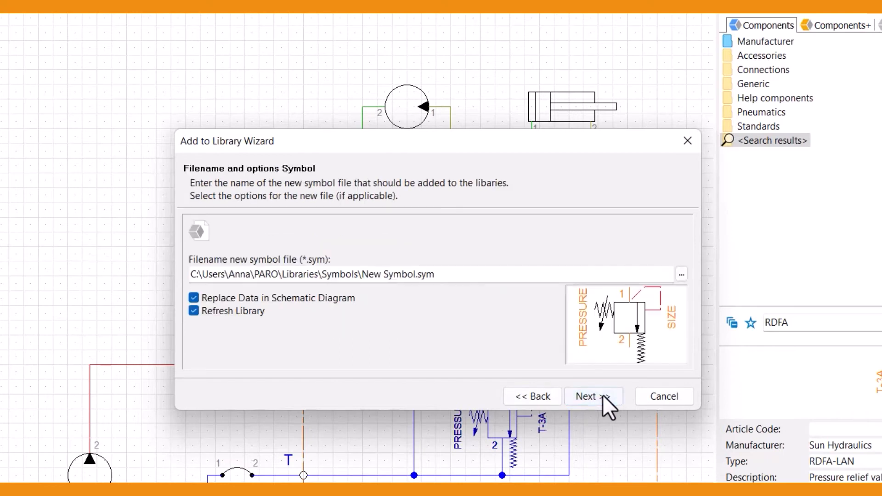
Create a folder named Tutorial in the Symbols library while choosing where to store the new symbol file.
{"action": "left_click", "coordinate": [682, 274]}
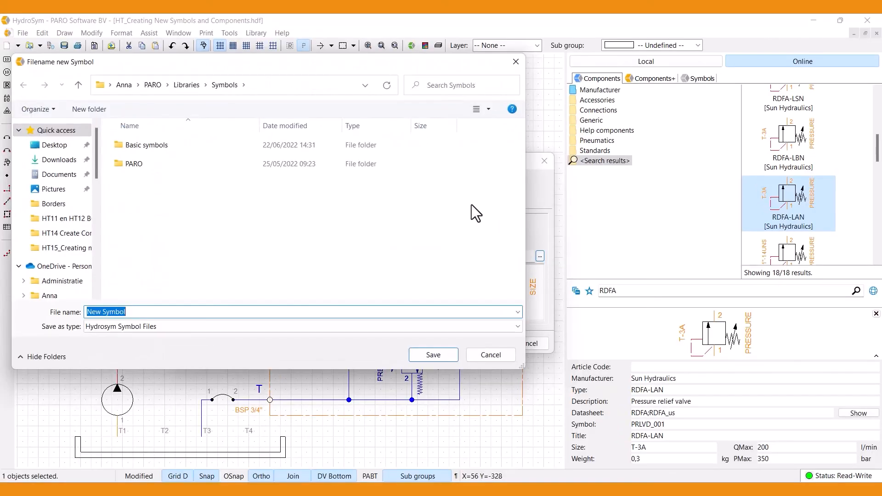
{"action": "right_click", "coordinate": [137, 193]}
{"action": "mouse_move", "coordinate": [230, 315]}
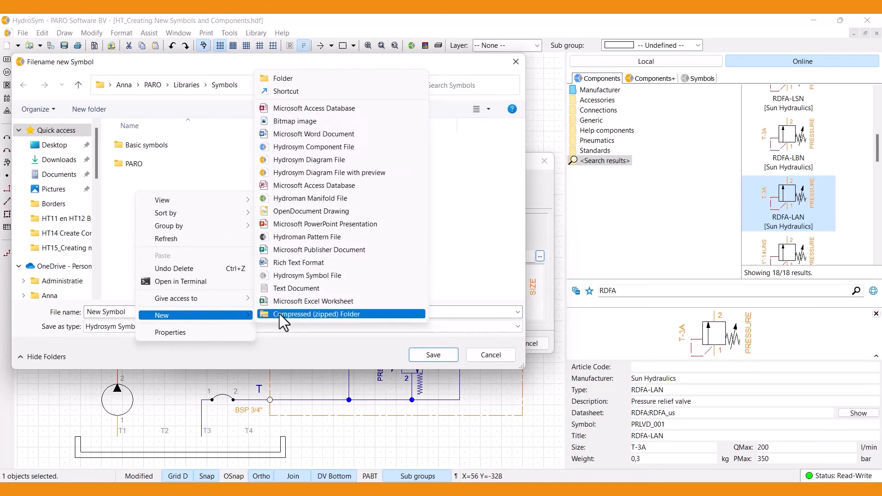
{"action": "left_click", "coordinate": [346, 78]}
{"action": "type", "text": "Tutorial"}
{"action": "left_click", "coordinate": [117, 164]}
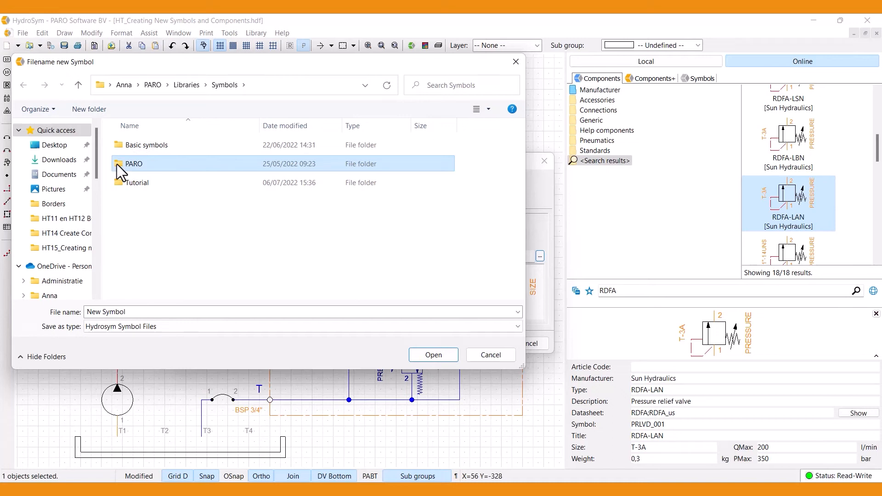
Name the new symbol file PARO_PRV_Extra spring in the Tutorial folder and continue to the component file options.
{"action": "double_click", "coordinate": [121, 183]}
{"action": "left_click", "coordinate": [130, 312]}
{"action": "type", "text": "PARO_"}
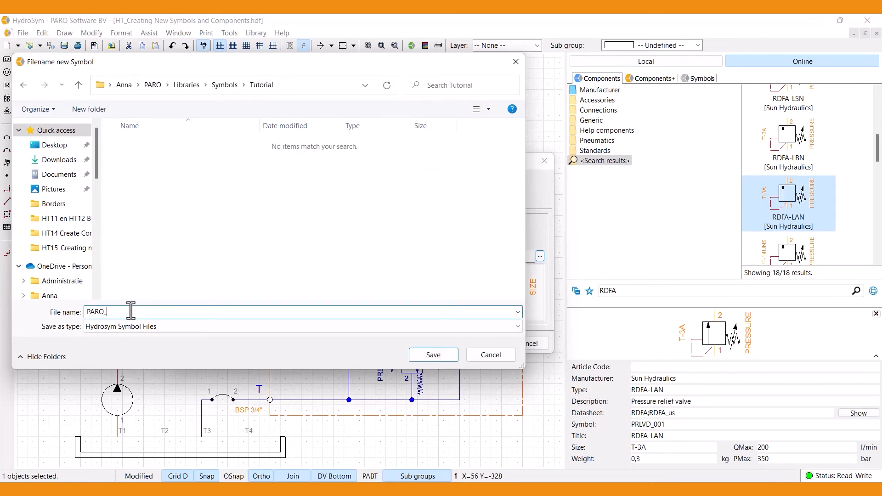
{"action": "type", "text": "PRV_Extra spring.sym"}
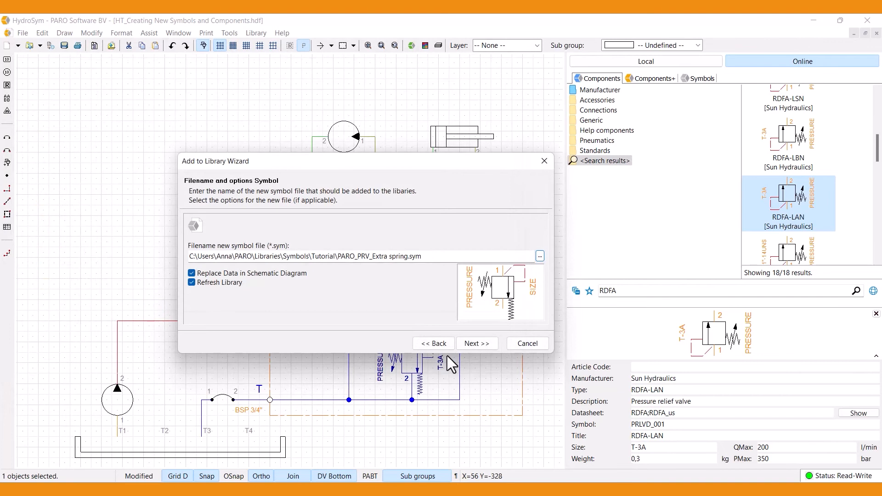
{"action": "left_click", "coordinate": [490, 343]}
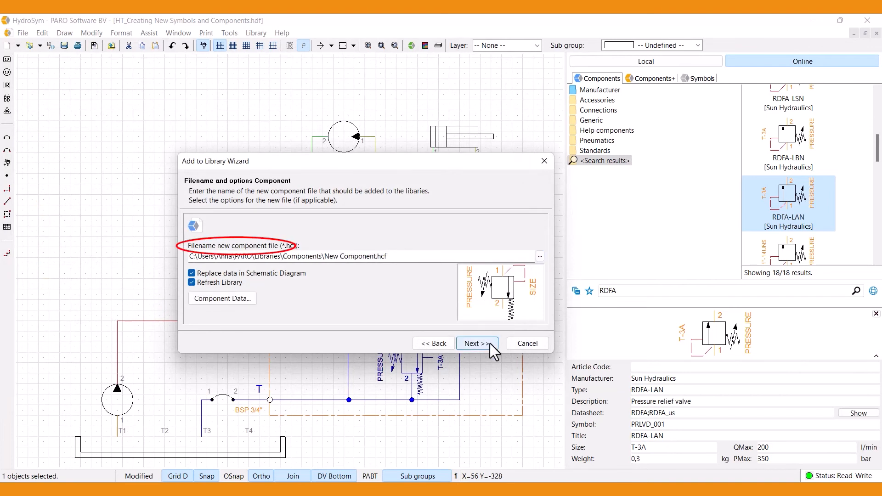
Create a folder named Tutorial in the Components library for the new component file.
{"action": "left_click", "coordinate": [540, 256]}
{"action": "right_click", "coordinate": [156, 196]}
{"action": "mouse_move", "coordinate": [184, 316]}
{"action": "left_click", "coordinate": [296, 25]}
{"action": "type", "text": "Tutorial"}
Name the new component file PARO_PRV_Extra spring 1 inside the Components library's Tutorial folder.
{"action": "double_click", "coordinate": [132, 182]}
{"action": "triple_click", "coordinate": [149, 312]}
{"action": "type", "text": "PARO_PRV_E"}
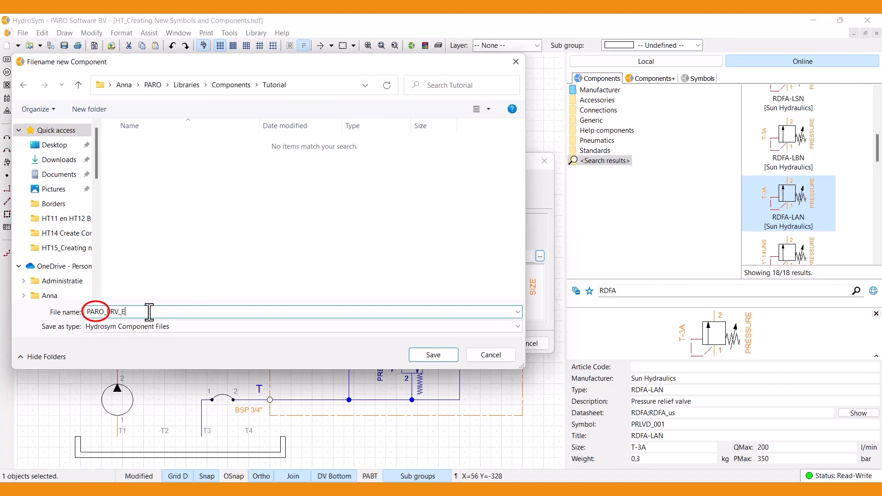
{"action": "type", "text": "xtra spring 1"}
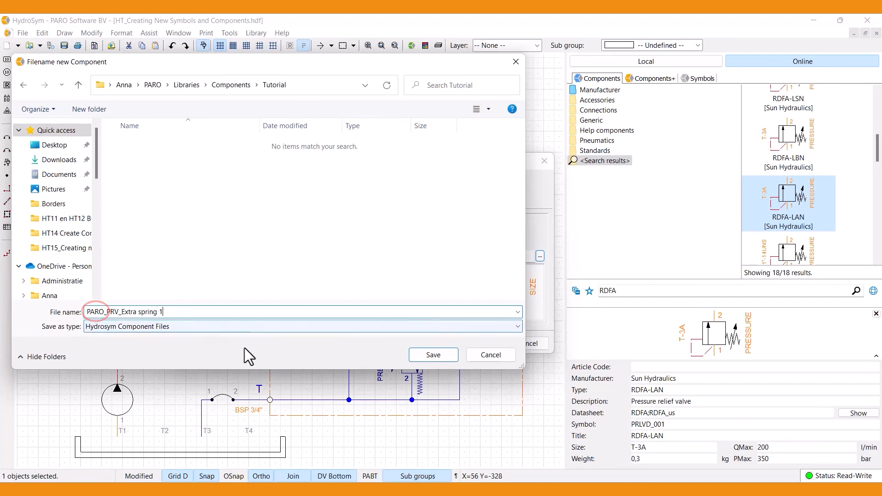
{"action": "left_click", "coordinate": [448, 355]}
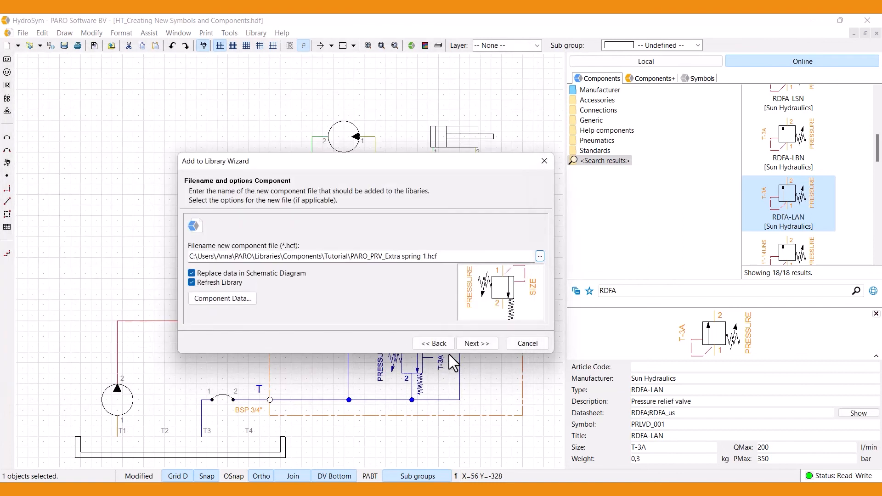
Check the component data and execute the wizard to add the symbol and component files to the libraries.
{"action": "left_click", "coordinate": [253, 299]}
{"action": "left_click", "coordinate": [445, 473]}
{"action": "left_click", "coordinate": [492, 344]}
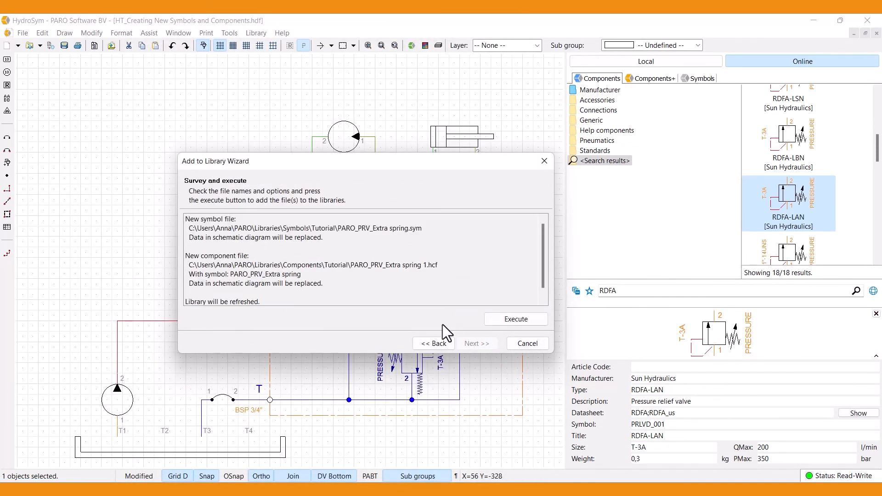
{"action": "left_click", "coordinate": [536, 318]}
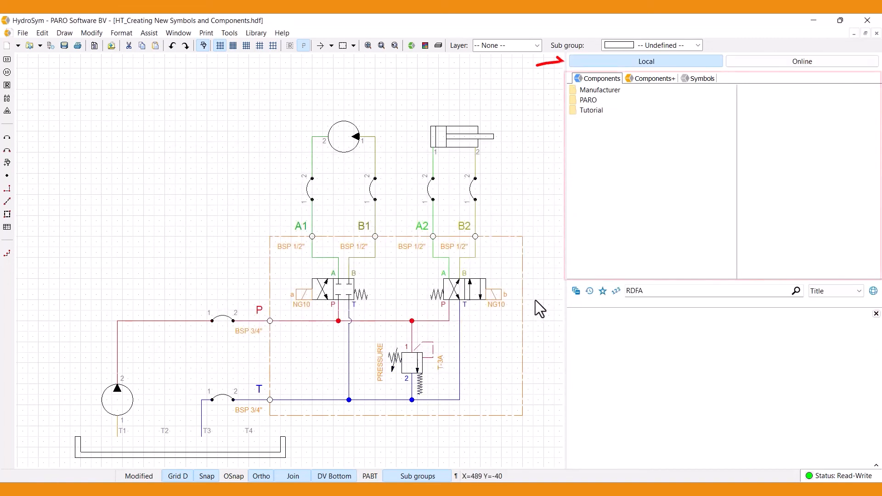
Inspect the new relief valve component and its symbol in the Tutorial folders of the local library.
{"action": "left_click", "coordinate": [591, 110]}
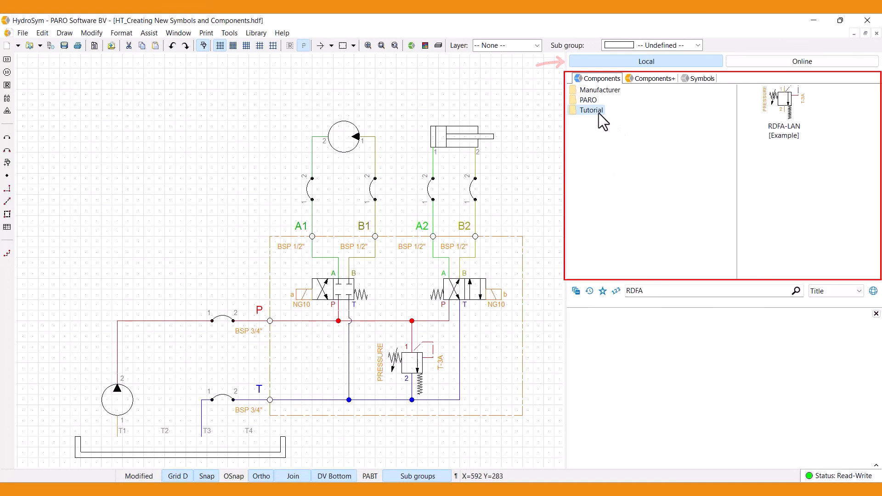
{"action": "left_click", "coordinate": [788, 113]}
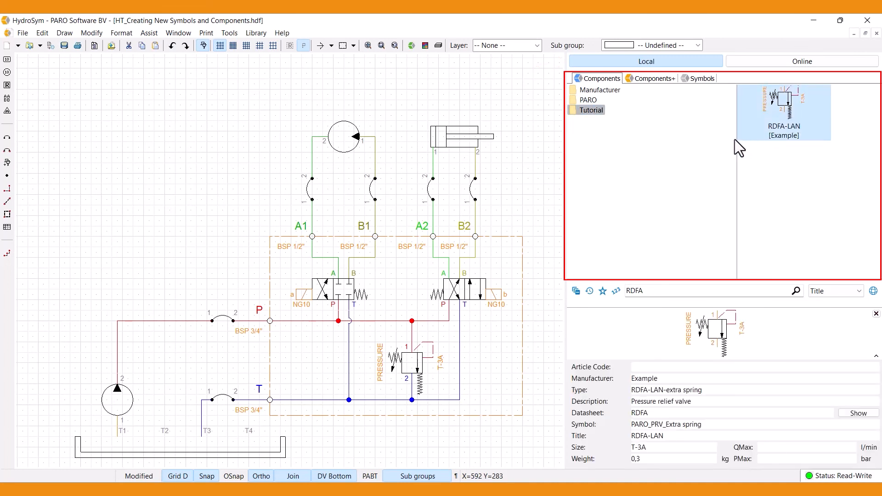
{"action": "left_click", "coordinate": [695, 78]}
{"action": "left_click", "coordinate": [597, 111]}
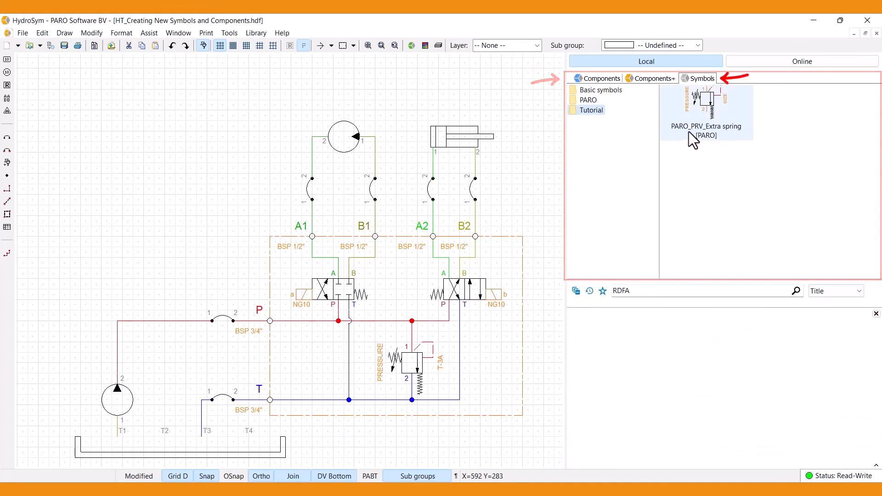
{"action": "left_click", "coordinate": [698, 117]}
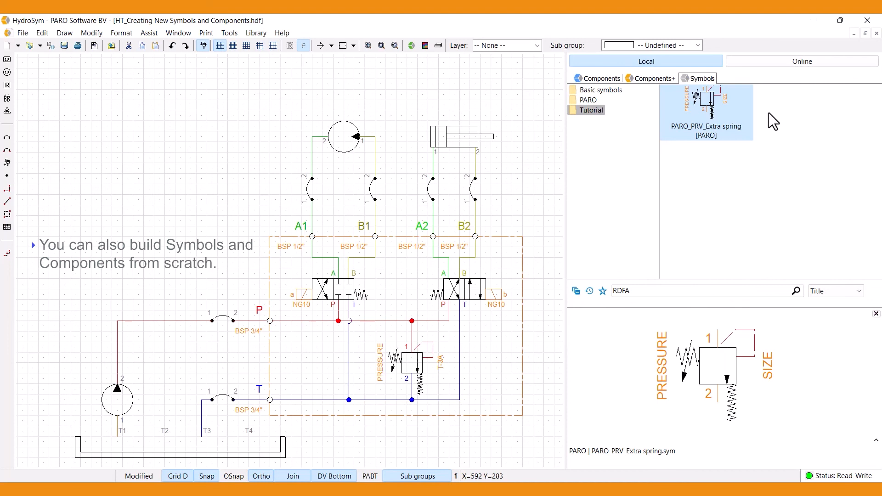
{"action": "left_click", "coordinate": [23, 34]}
{"action": "mouse_move", "coordinate": [105, 49]}
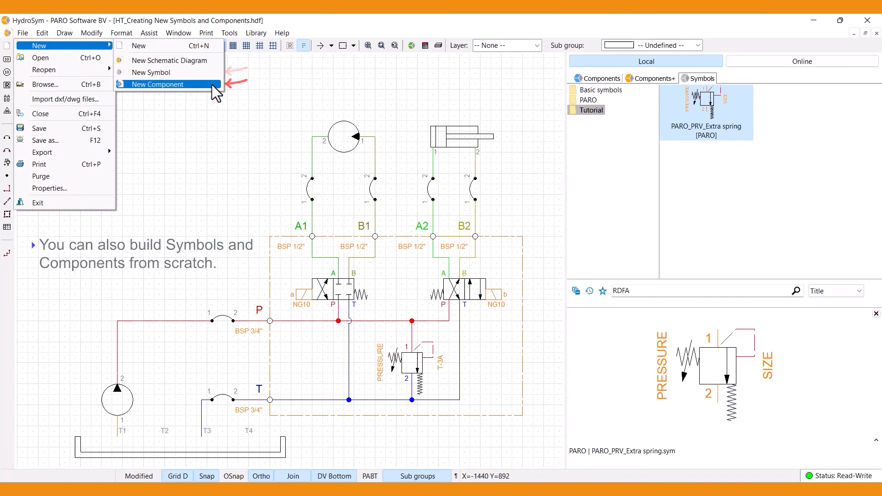
{"action": "left_click", "coordinate": [313, 349]}
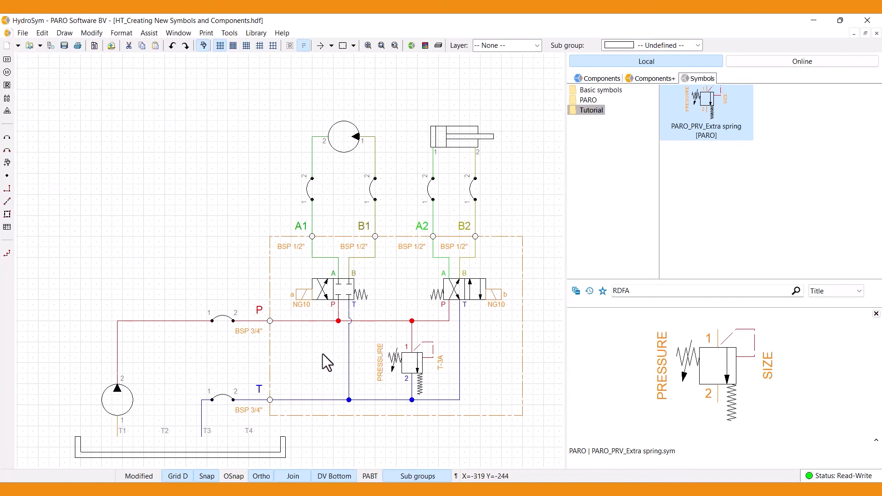